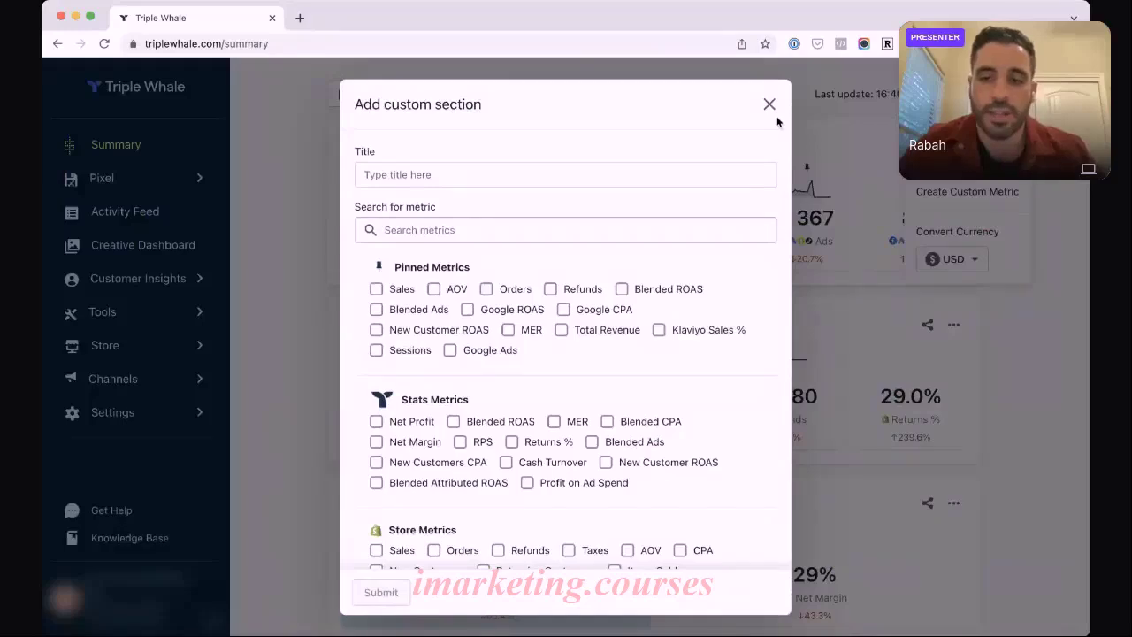
Review the metrics offered for a custom section, close the form unsubmitted, and check the dashboard's custom metric and currency options
scroll(608, 275, down, 3)
scroll(608, 281, down, 10)
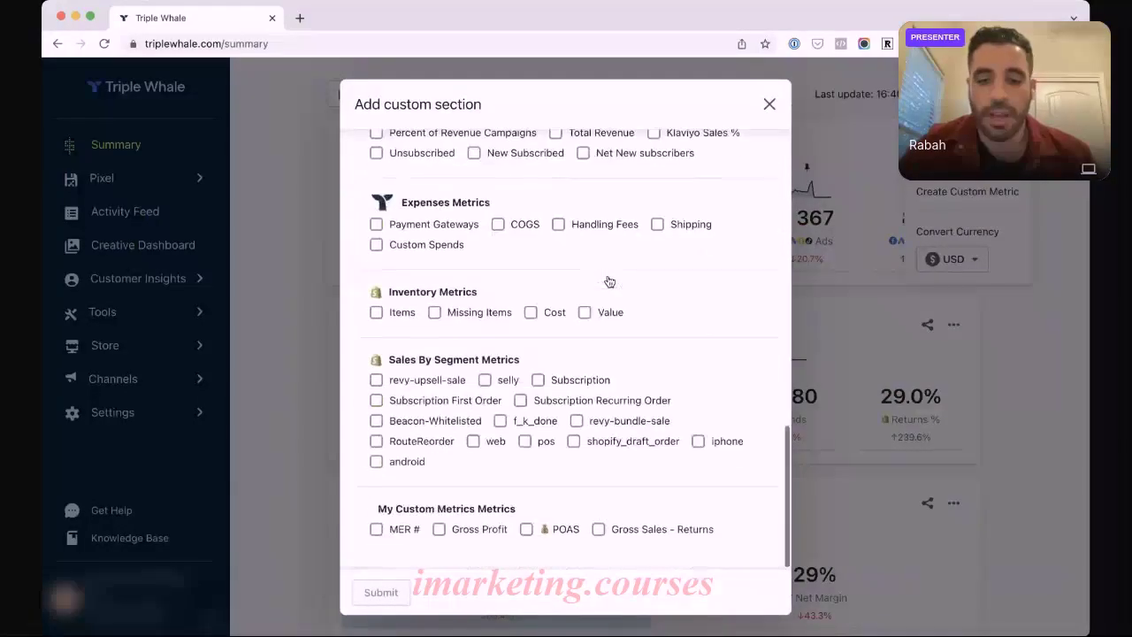
scroll(608, 276, up, 15)
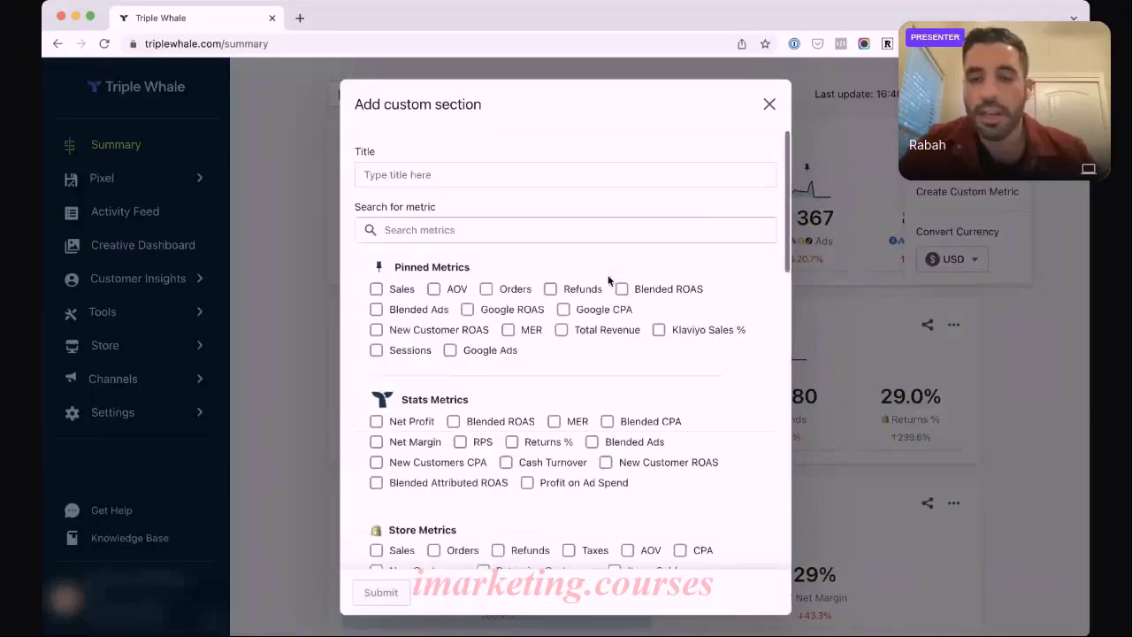
click(769, 104)
click(953, 147)
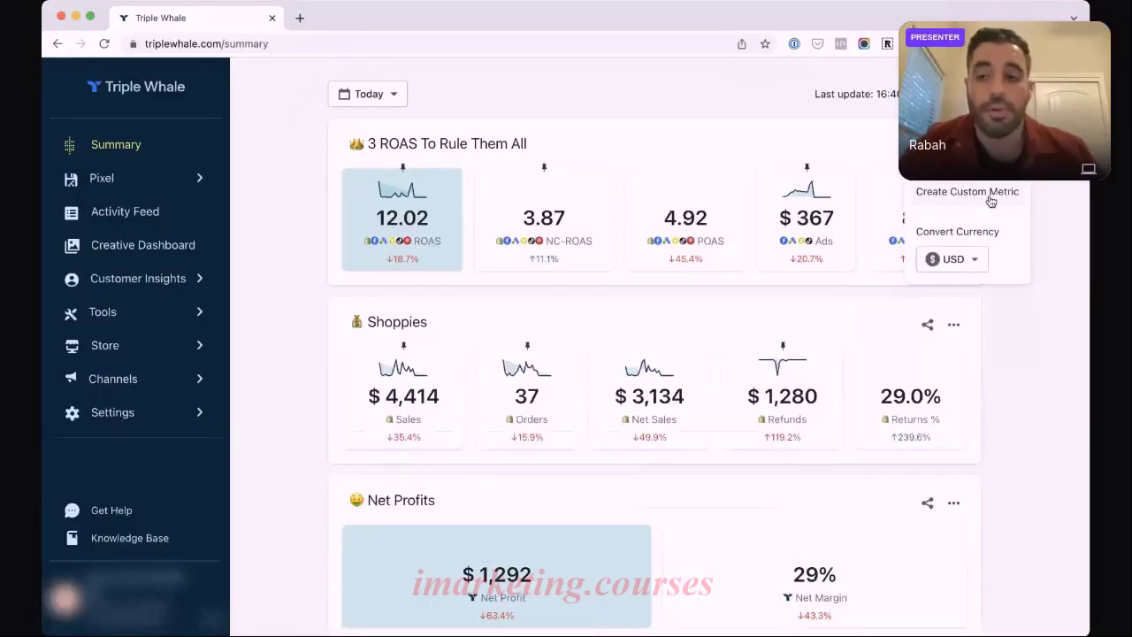
click(850, 149)
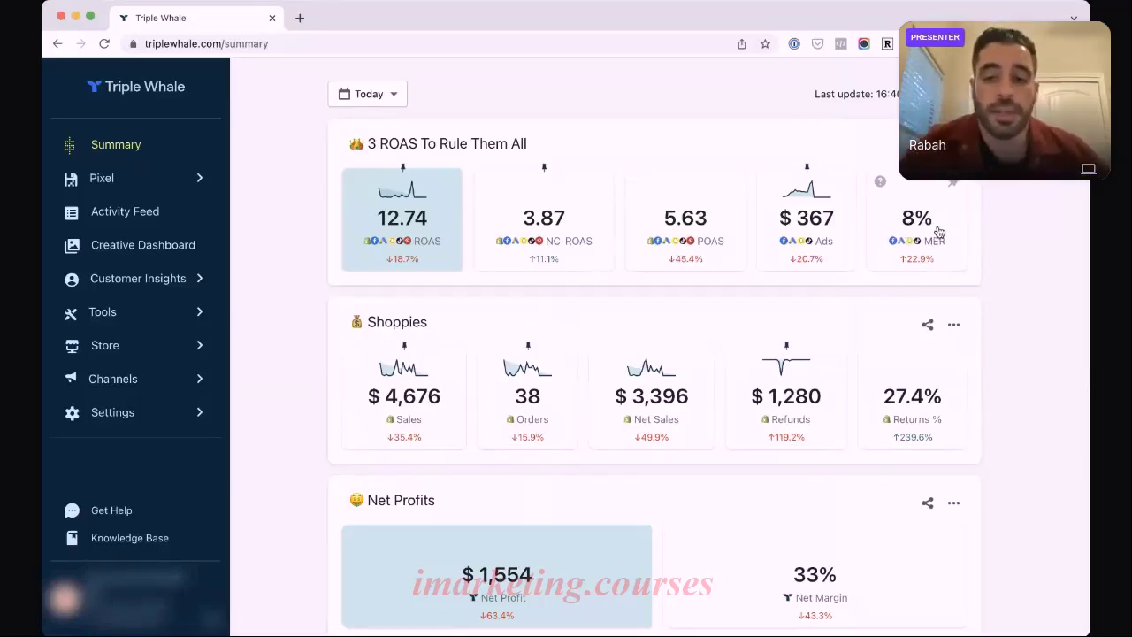
Show the summary dashboard for the Last 30 days, and switch its date range to This Month
click(389, 104)
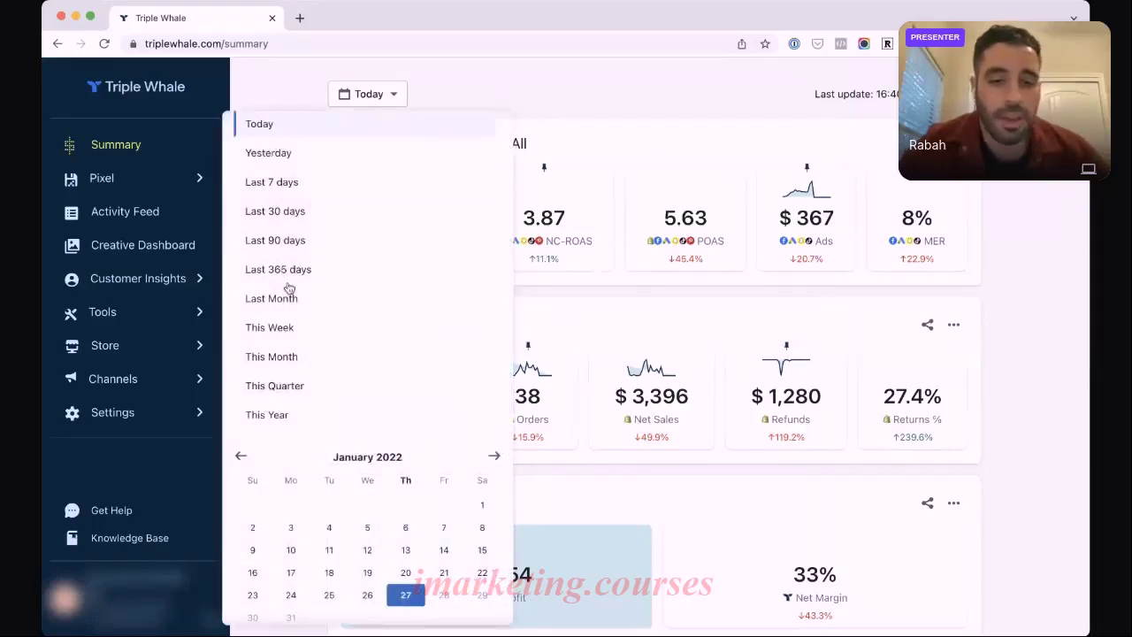
click(311, 209)
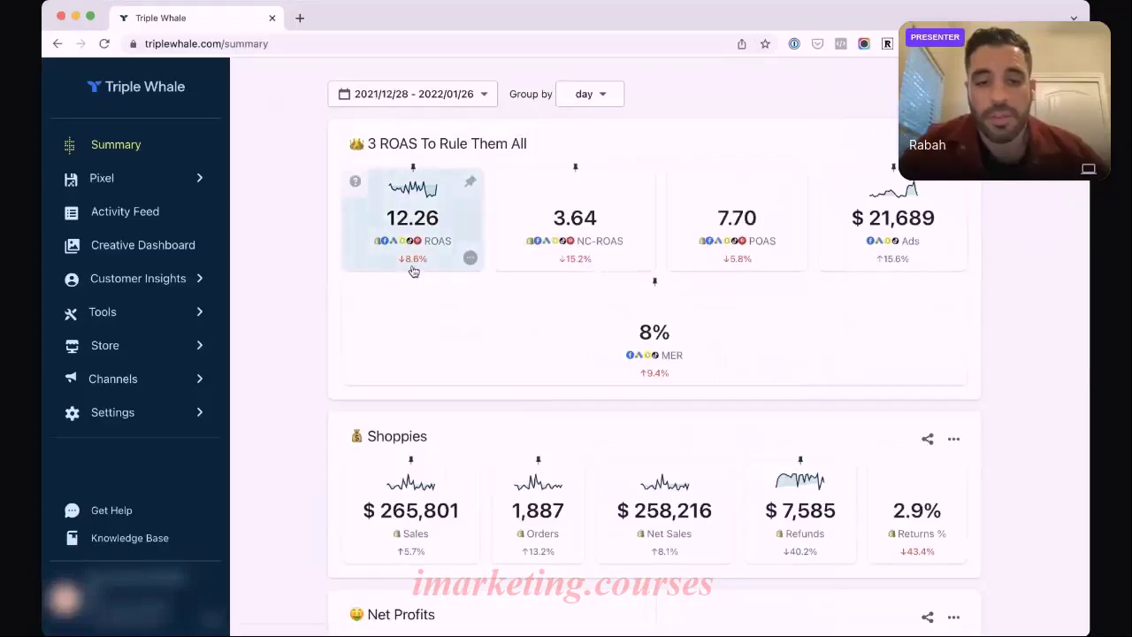
click(452, 102)
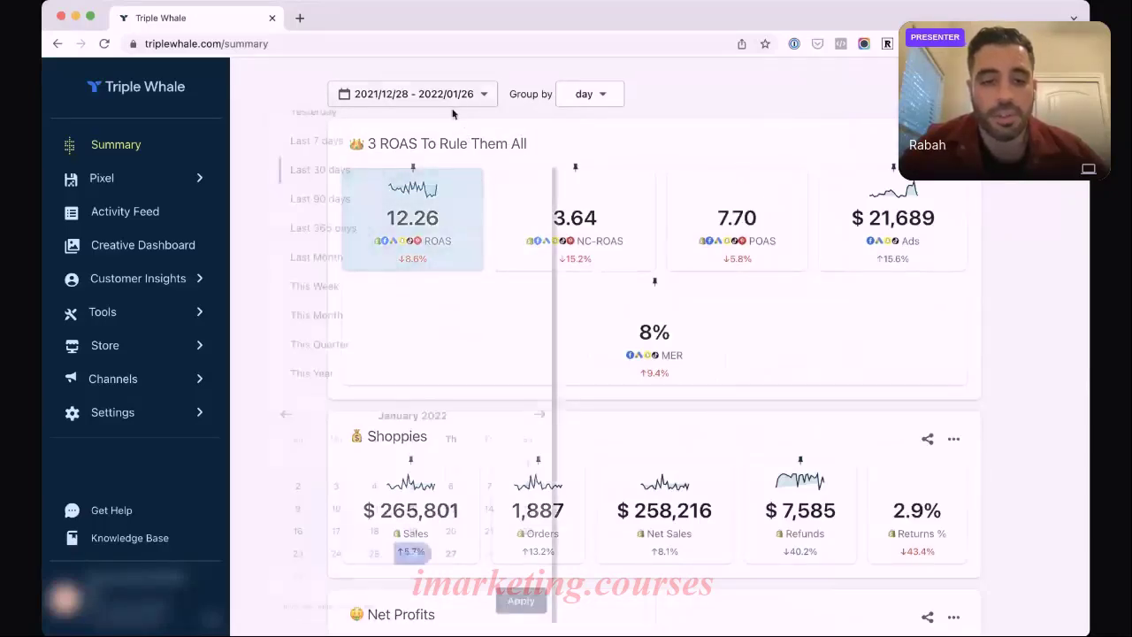
click(379, 322)
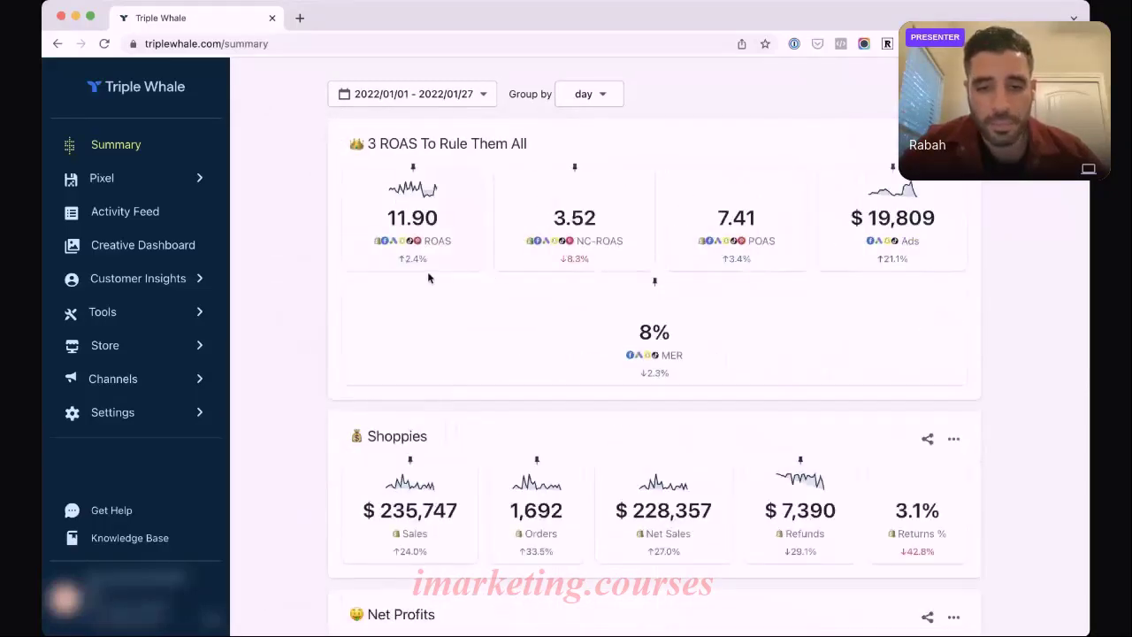
click(416, 265)
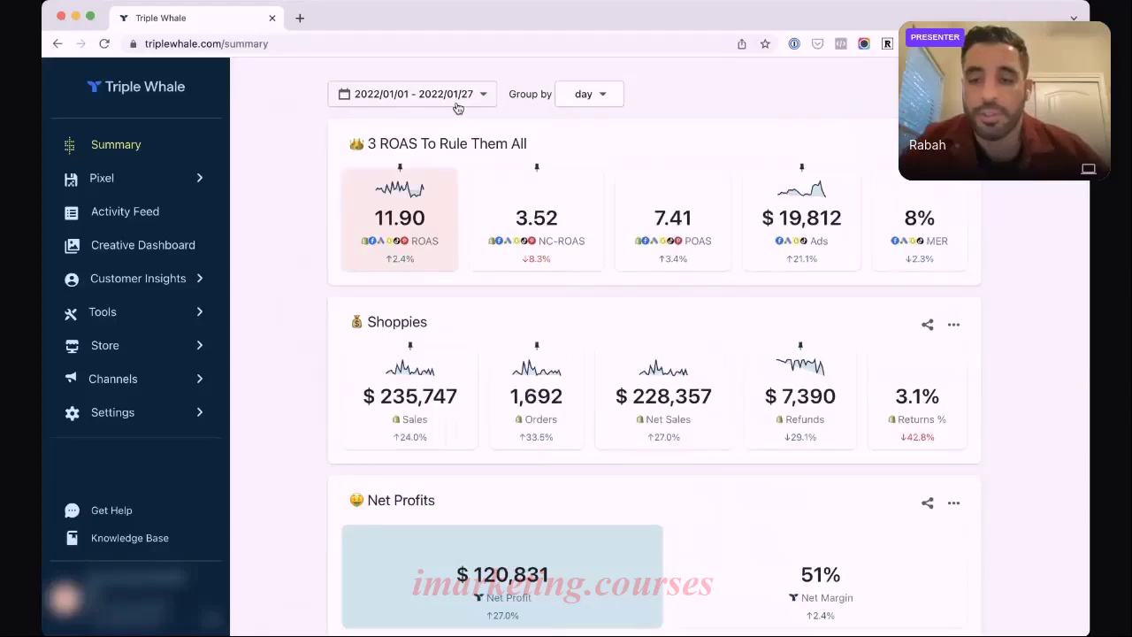
Examine the summary sections from Shoppies, Net Profits and Customer Mix through Klaviyo, paid media, Facebook Ads, Google Ads and Pinned metrics
scroll(679, 258, down, 1)
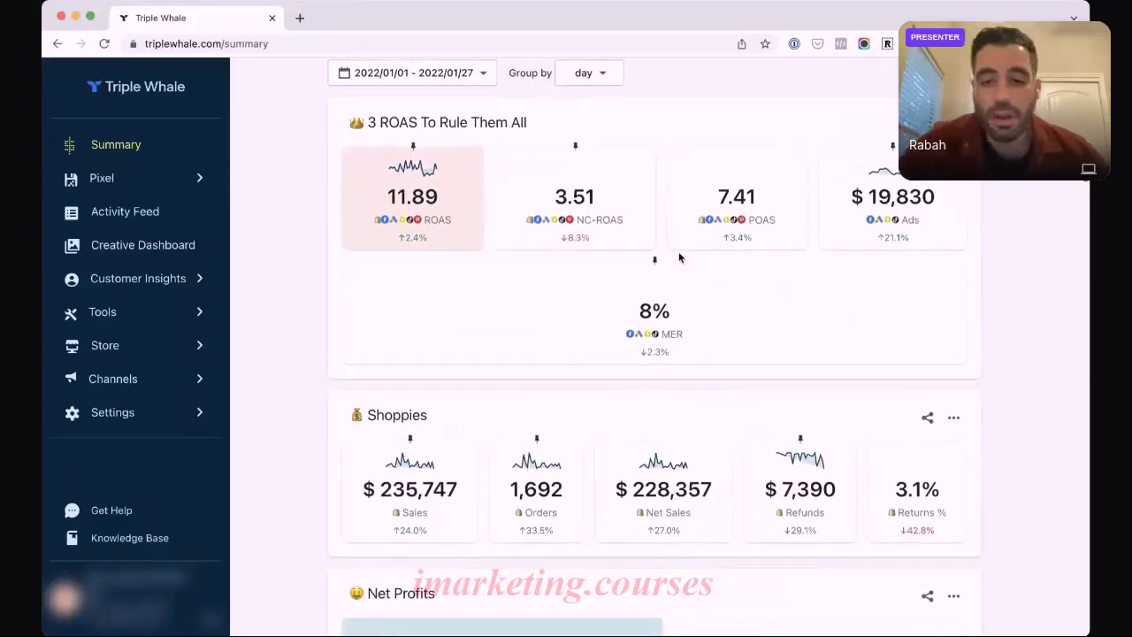
scroll(679, 257, down, 5)
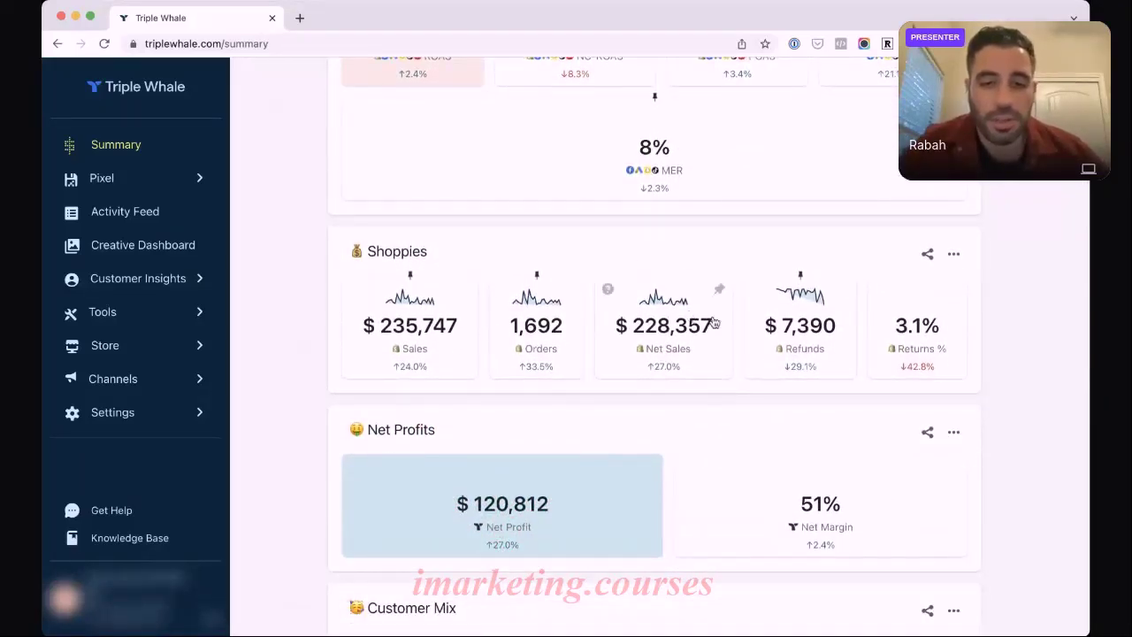
scroll(714, 321, down, 10)
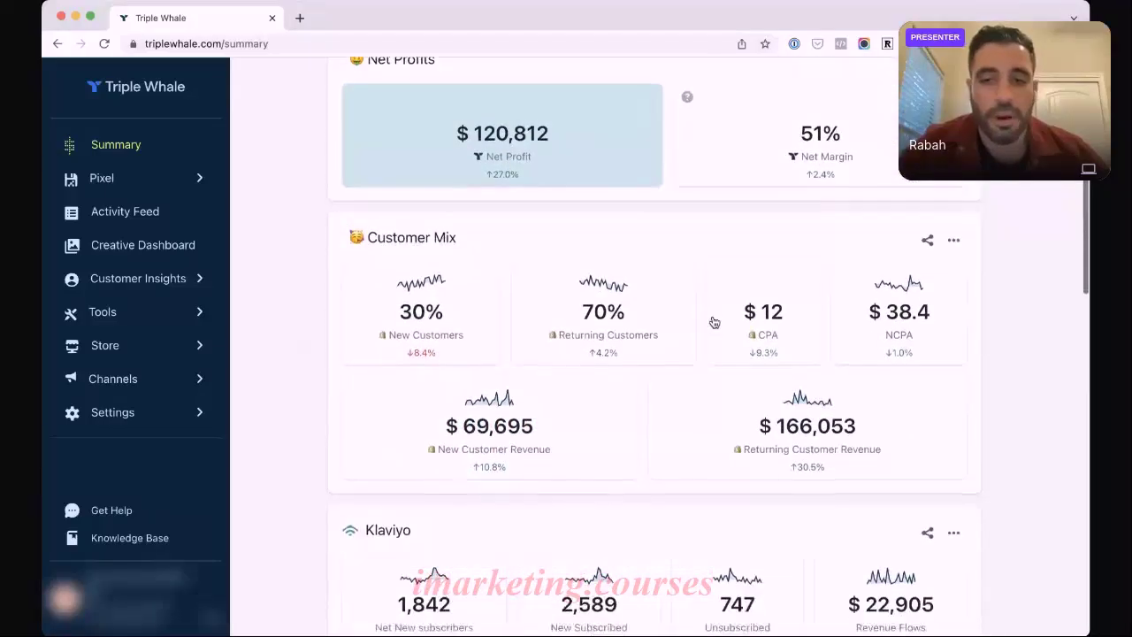
scroll(734, 309, down, 10)
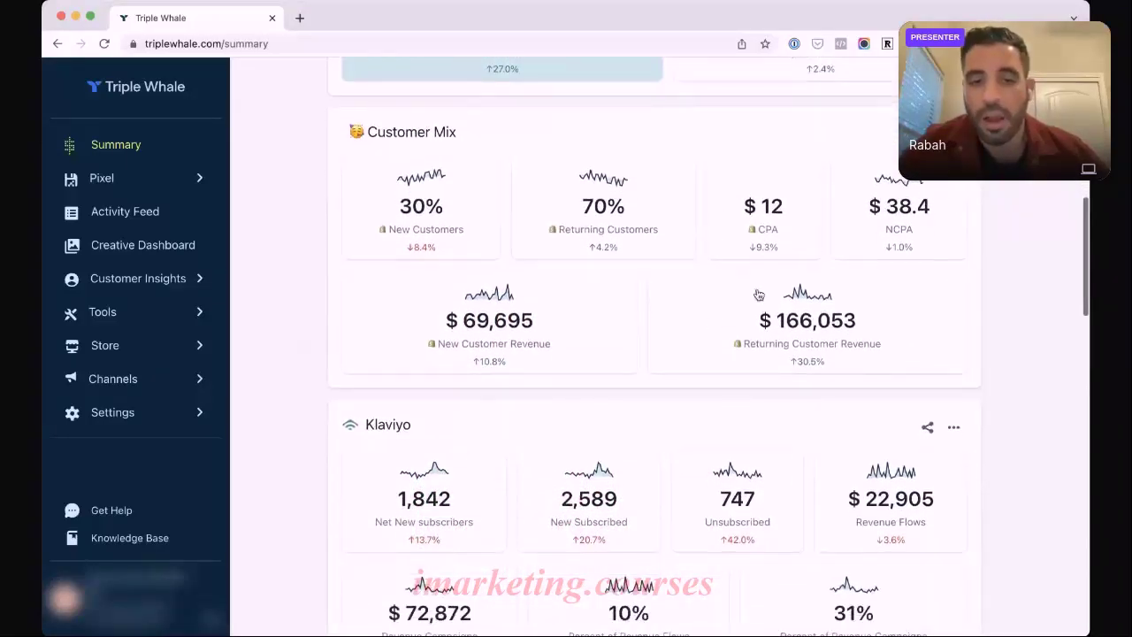
scroll(758, 294, down, 5)
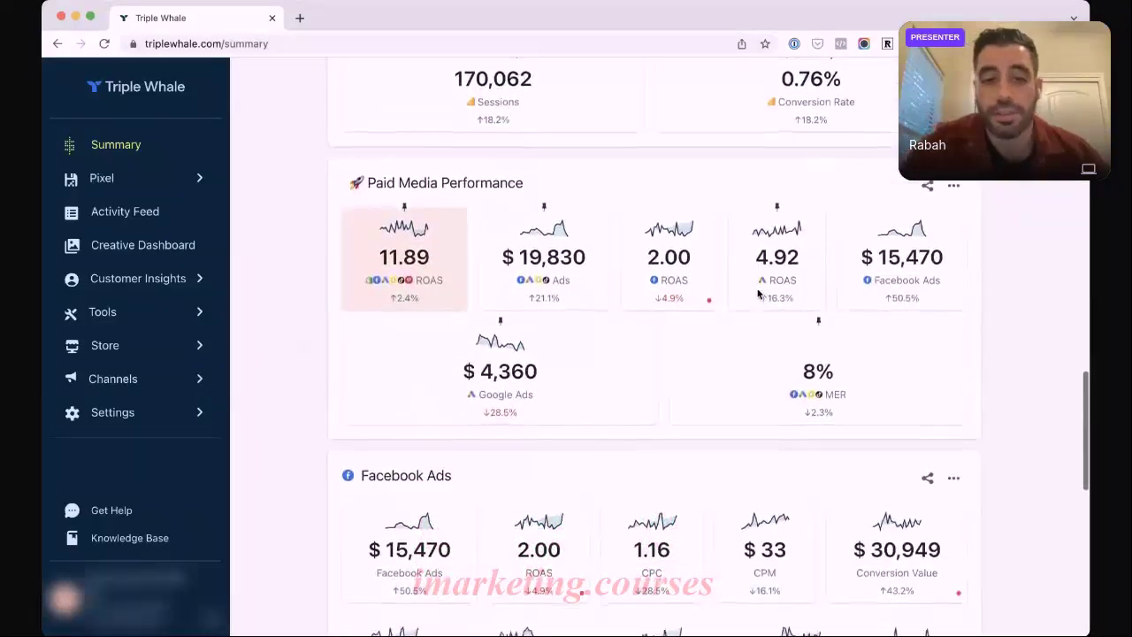
scroll(758, 294, down, 5)
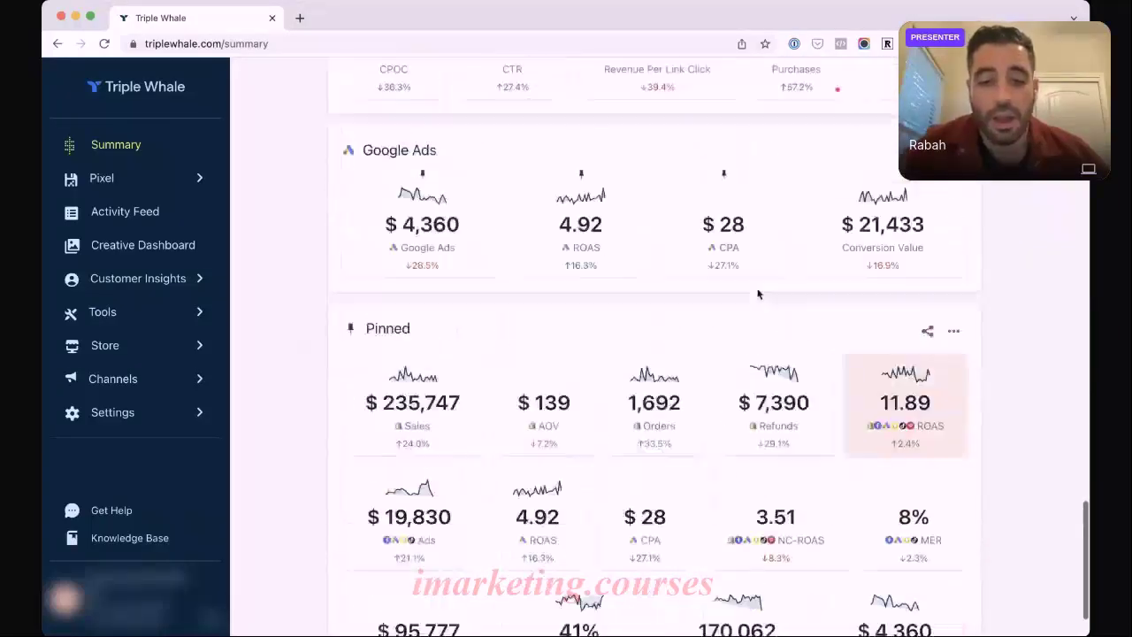
scroll(758, 295, up, 20)
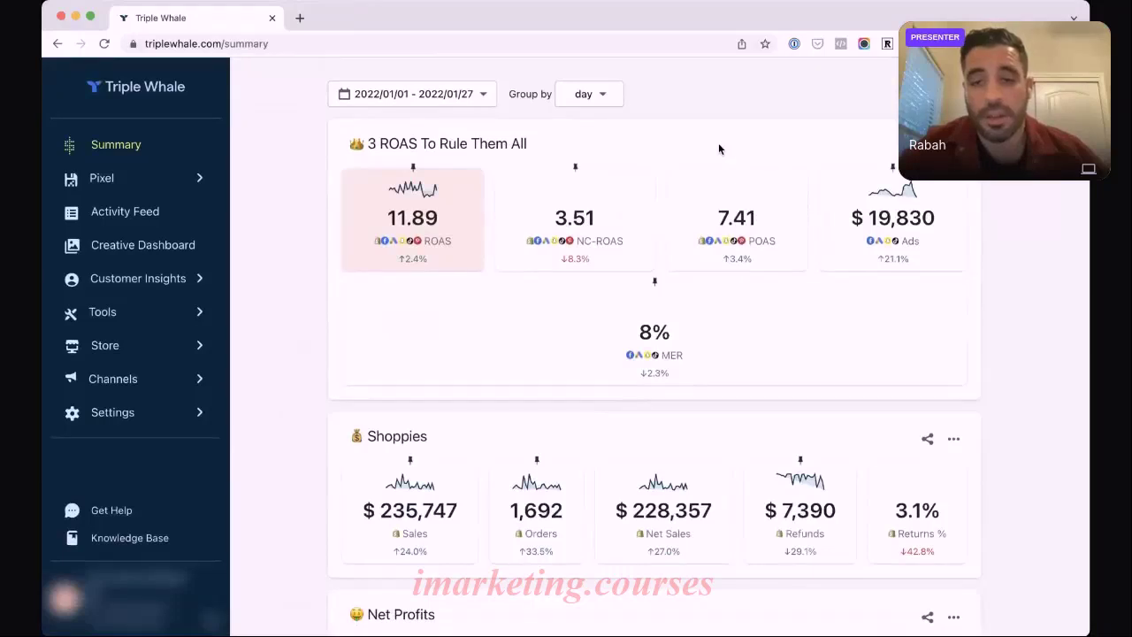
Generate a section URL for sharing the 3 ROAS To Rule Them All section and close the share dialog
click(967, 94)
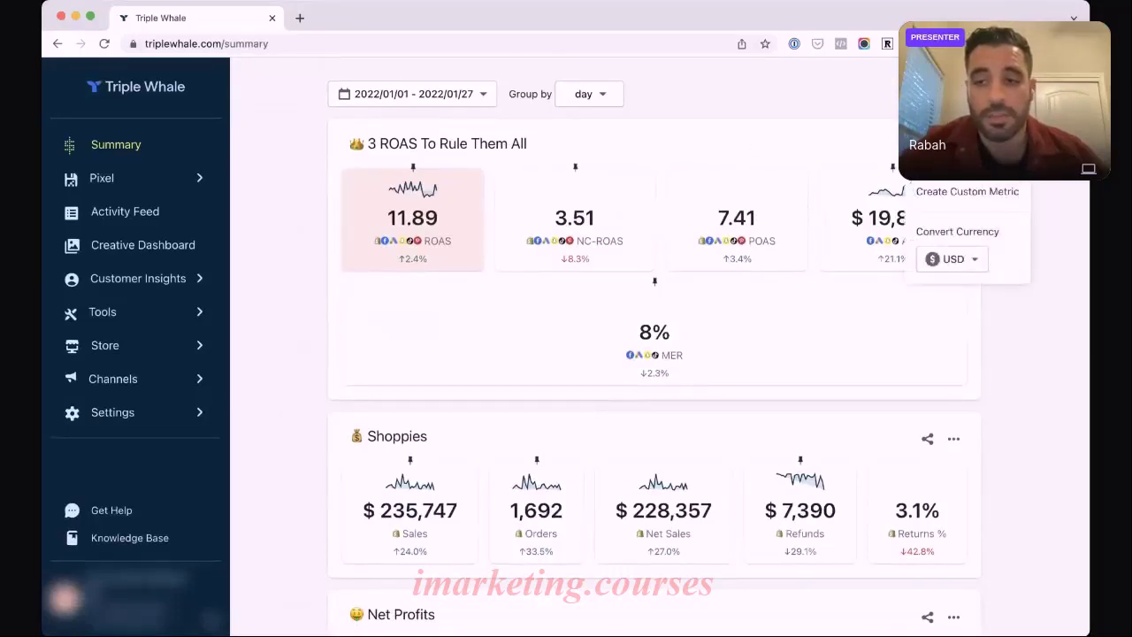
click(820, 125)
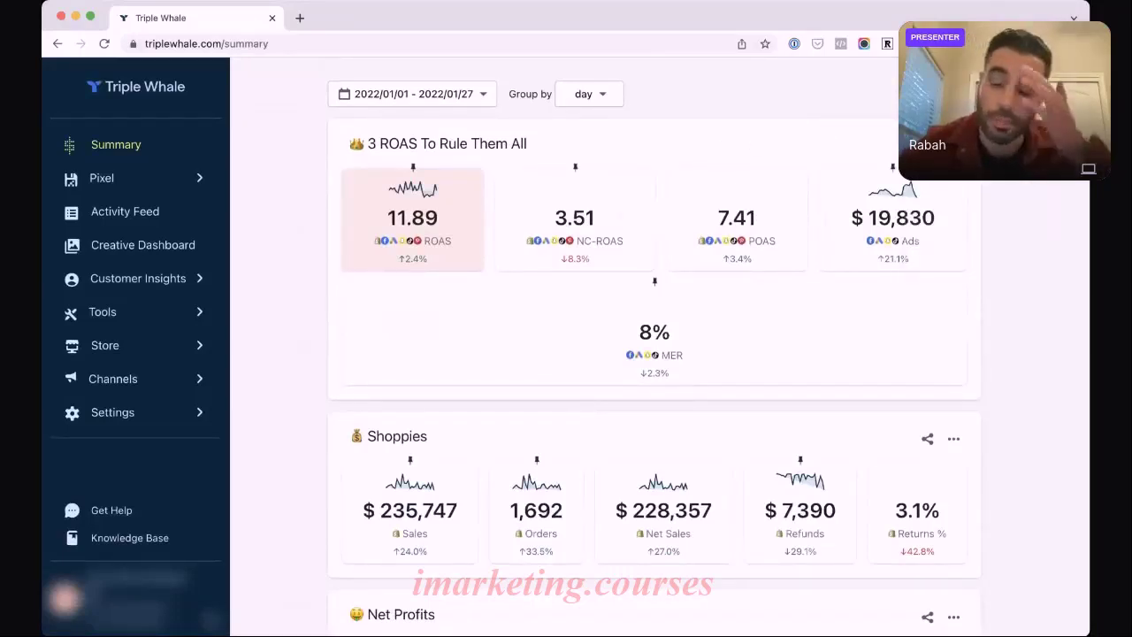
click(927, 142)
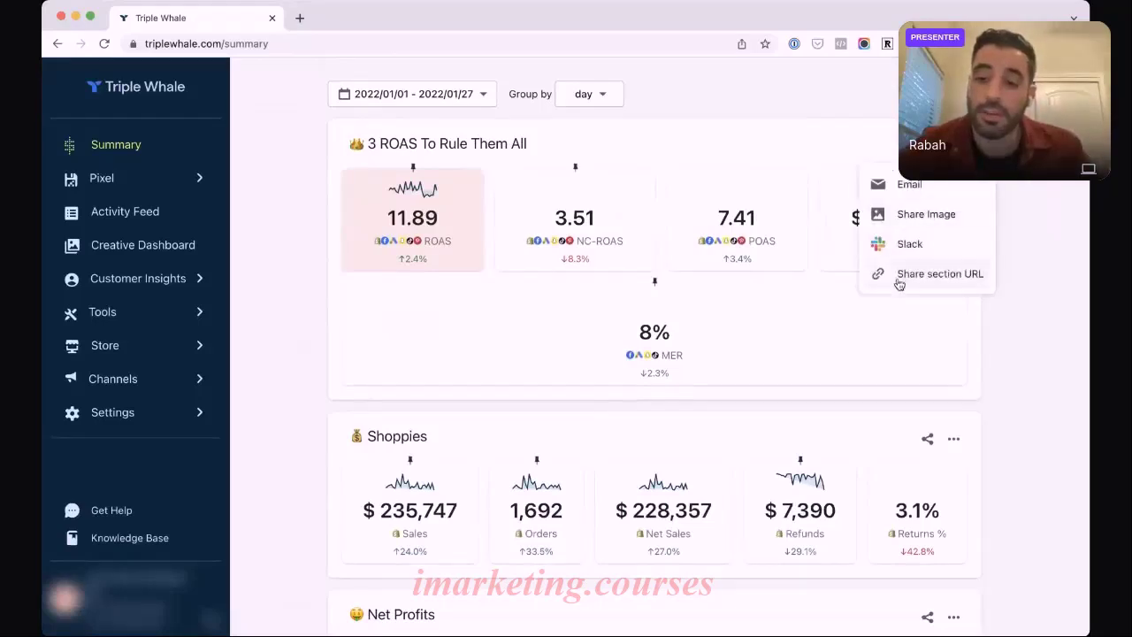
click(899, 281)
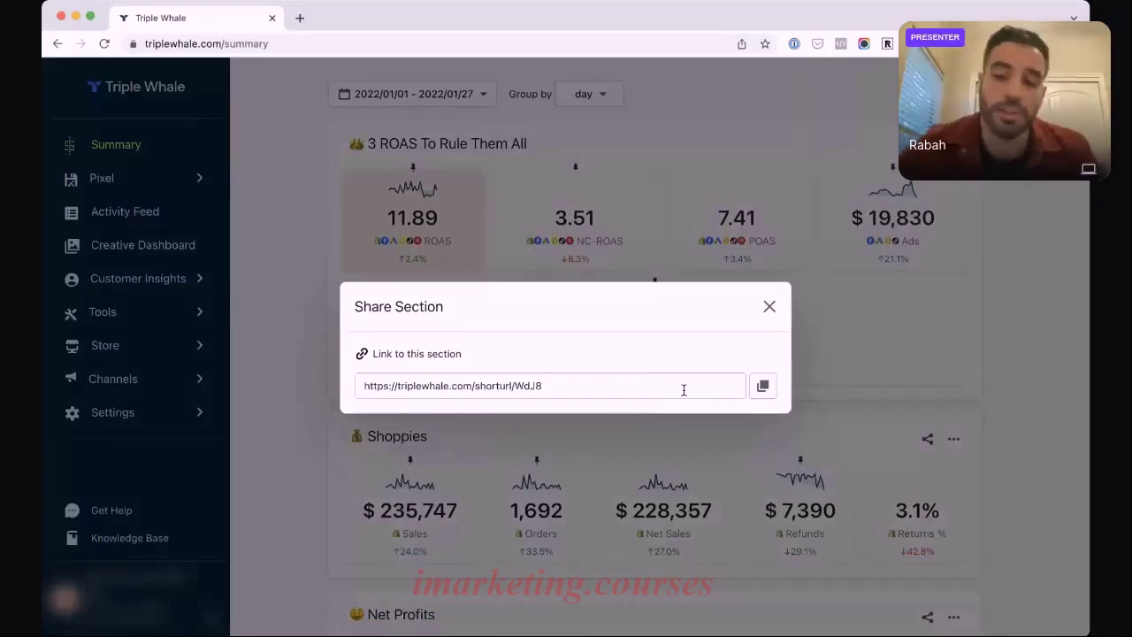
click(769, 307)
click(446, 96)
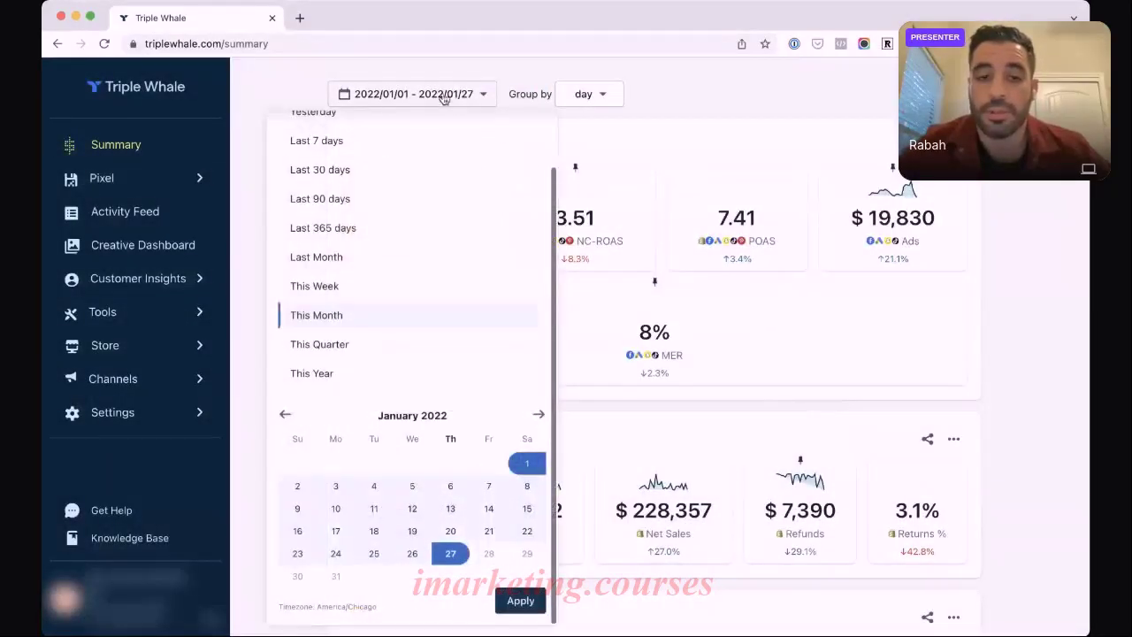
click(188, 315)
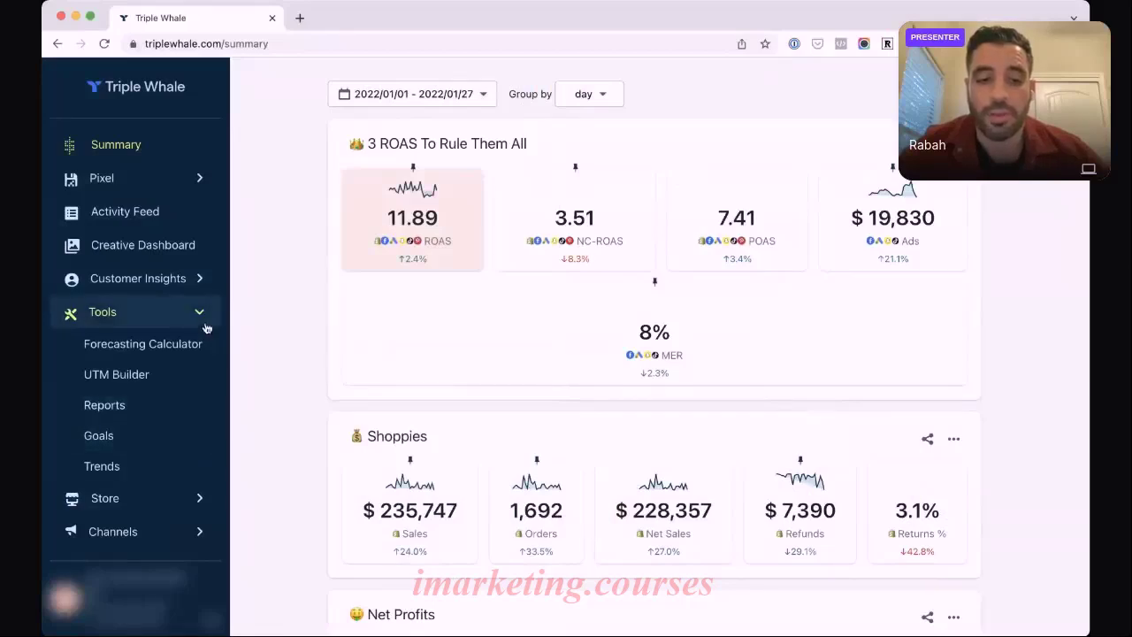
click(202, 317)
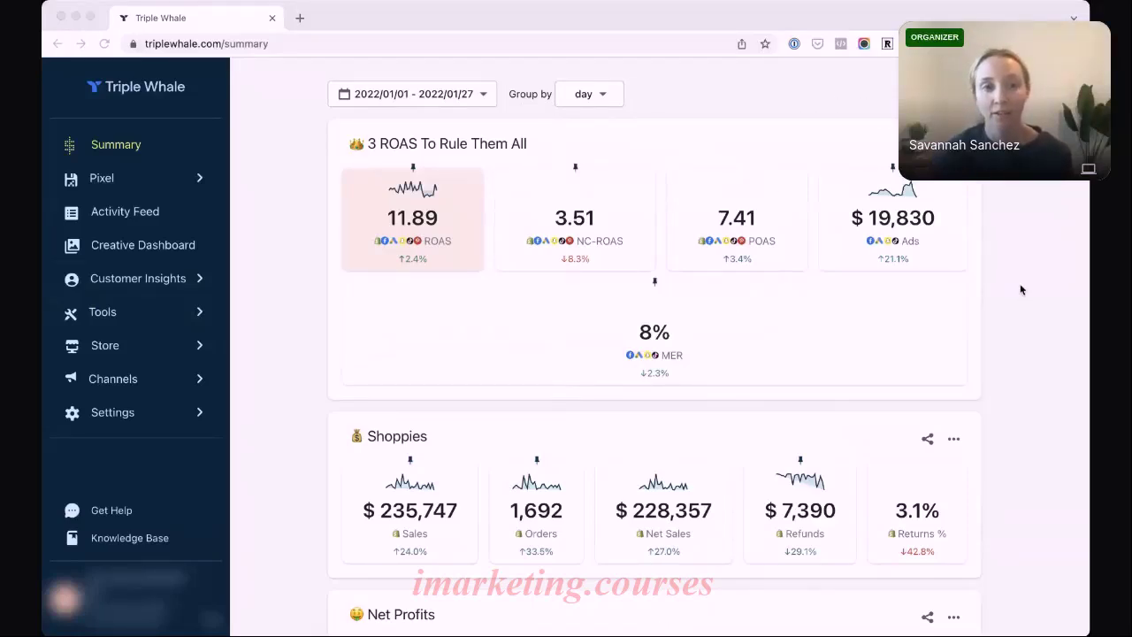
Open the Reports tool, start a new report, and review its available metrics, recipient field and email frequency options
click(196, 312)
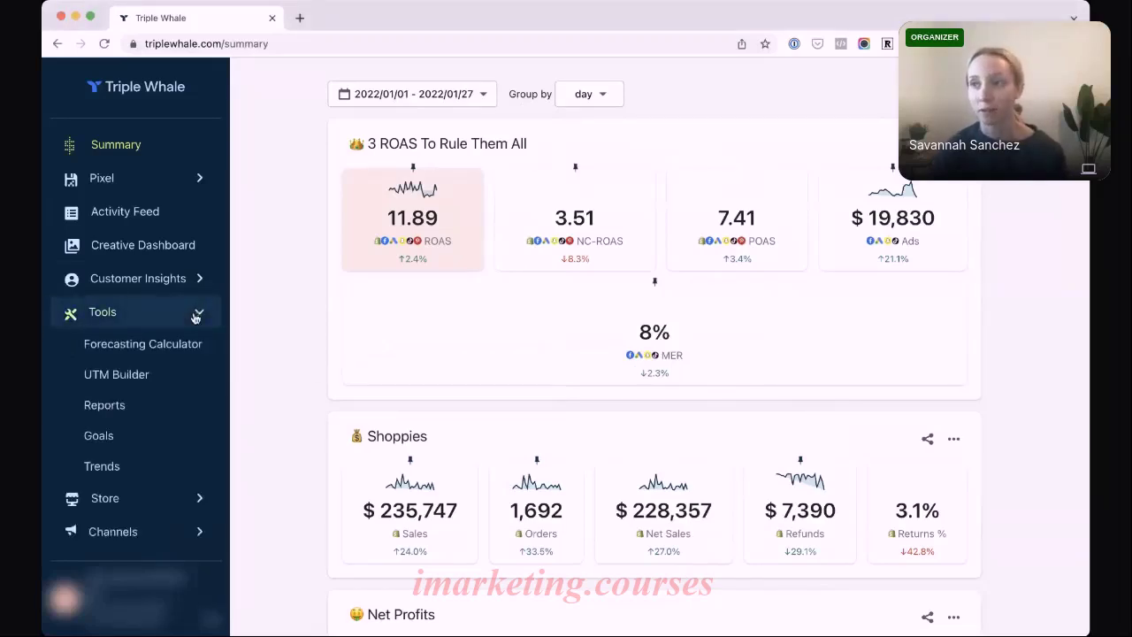
click(159, 408)
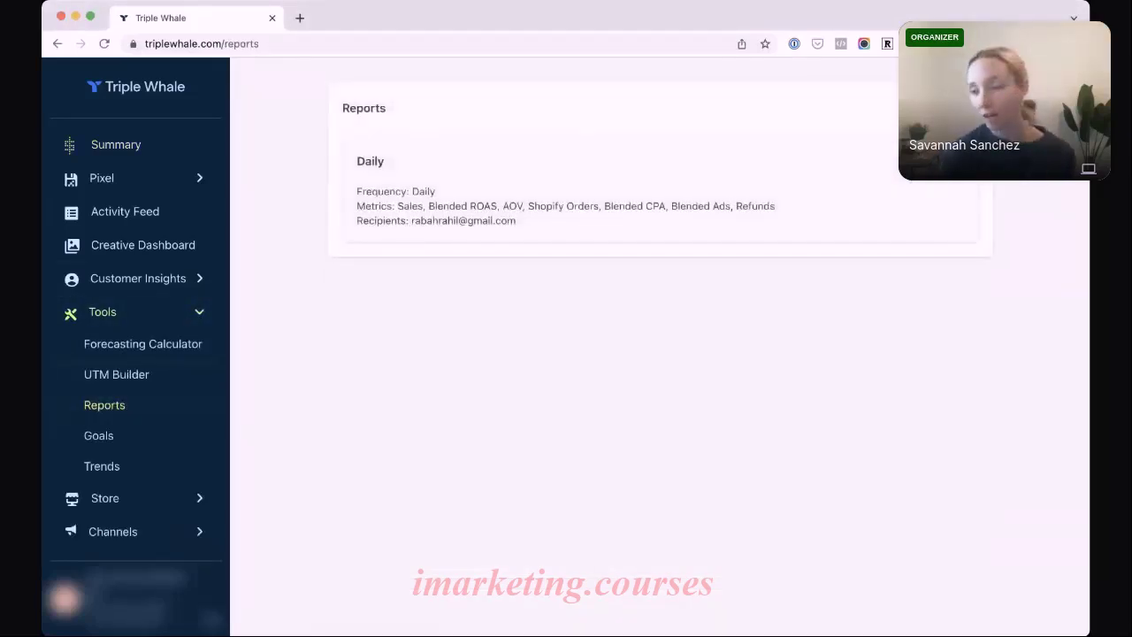
click(951, 107)
scroll(674, 356, down, 8)
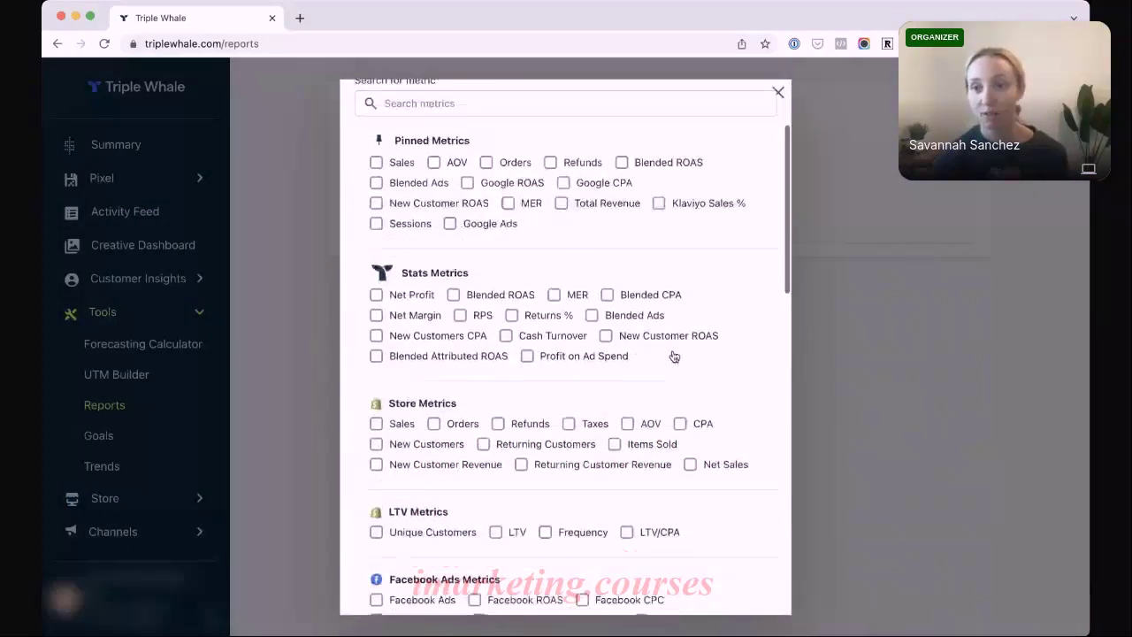
scroll(672, 355, down, 20)
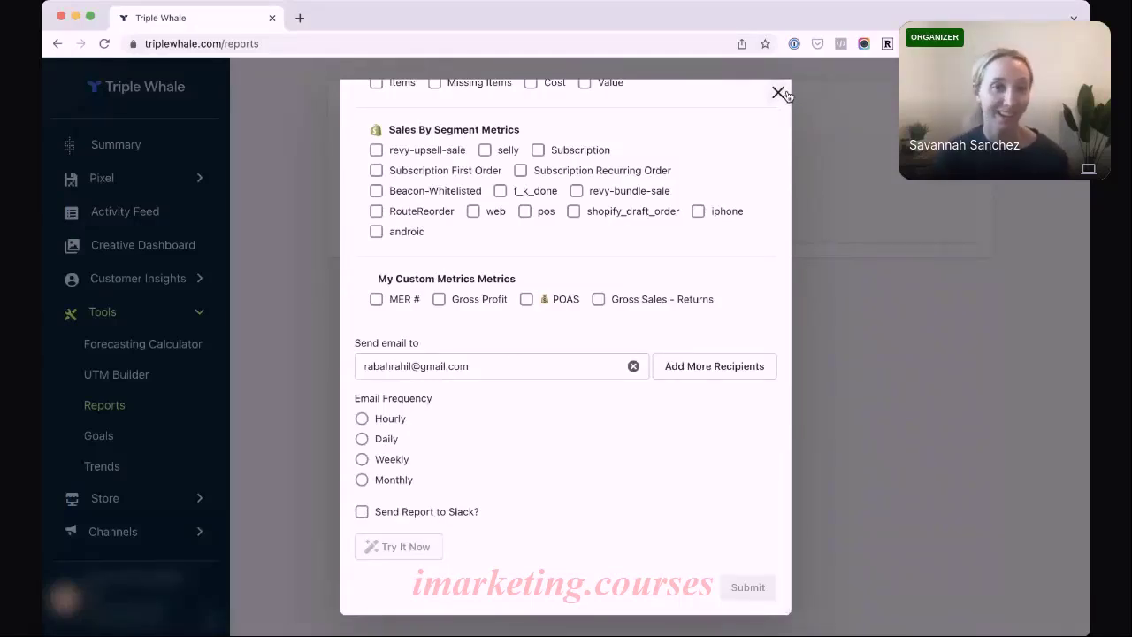
Check the Slack delivery option for the report, close the form unsubmitted, and return to the Summary dashboard
click(361, 518)
click(363, 520)
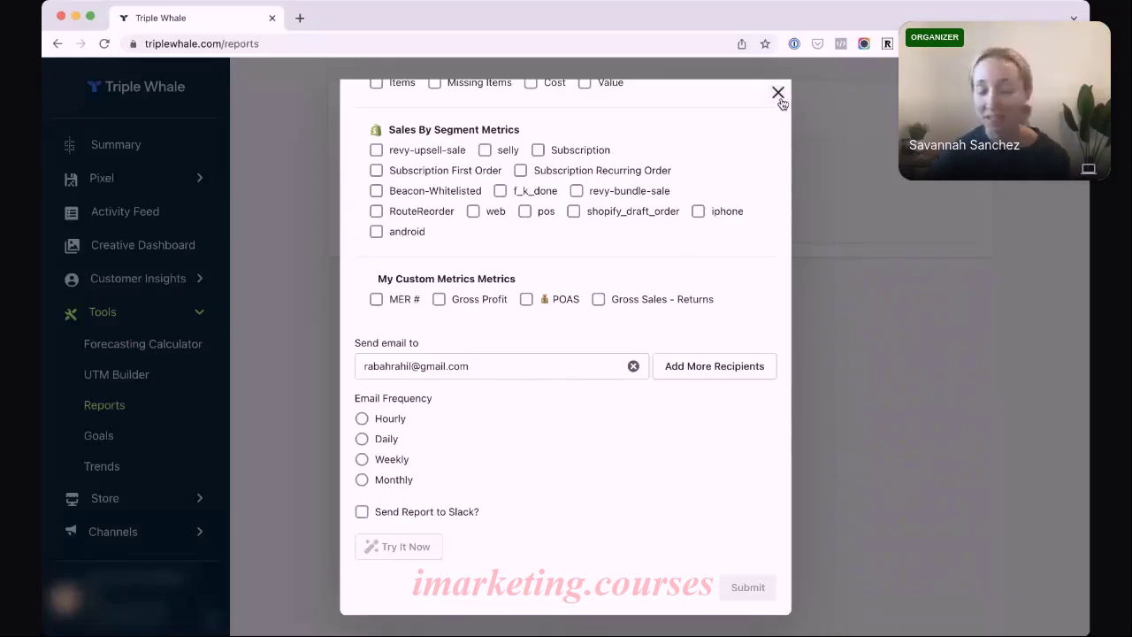
scroll(740, 157, up, 15)
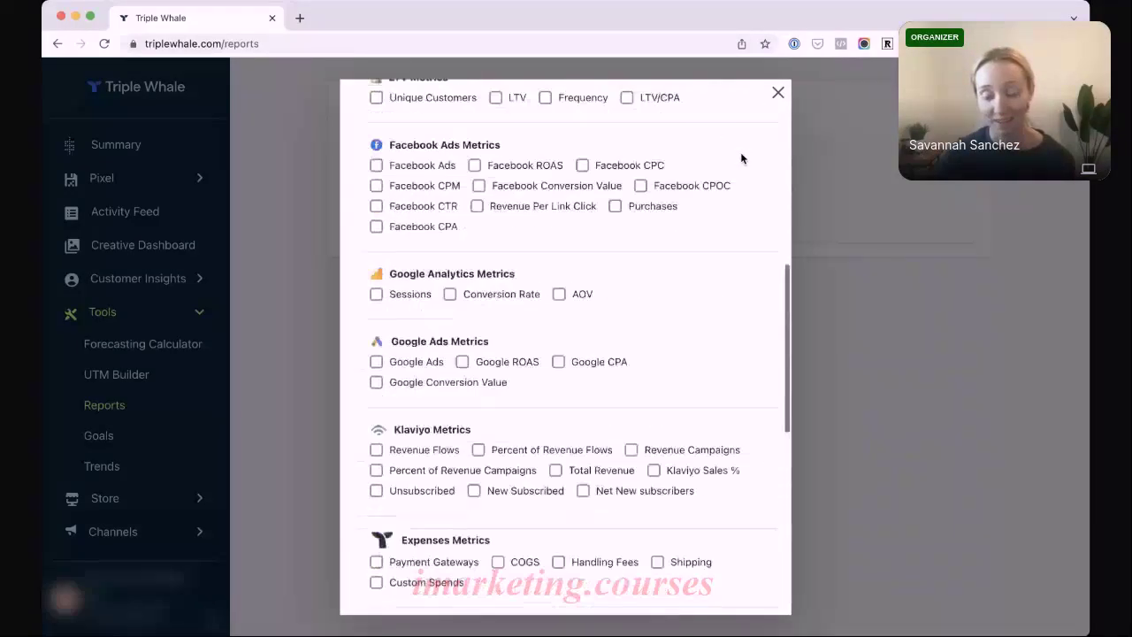
click(778, 94)
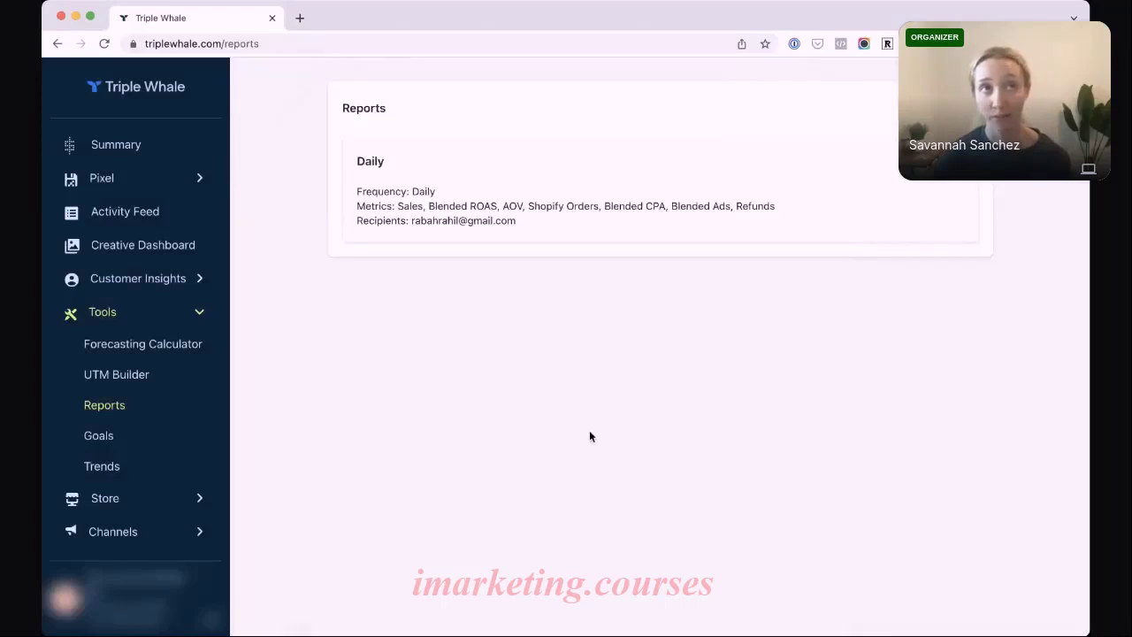
click(152, 138)
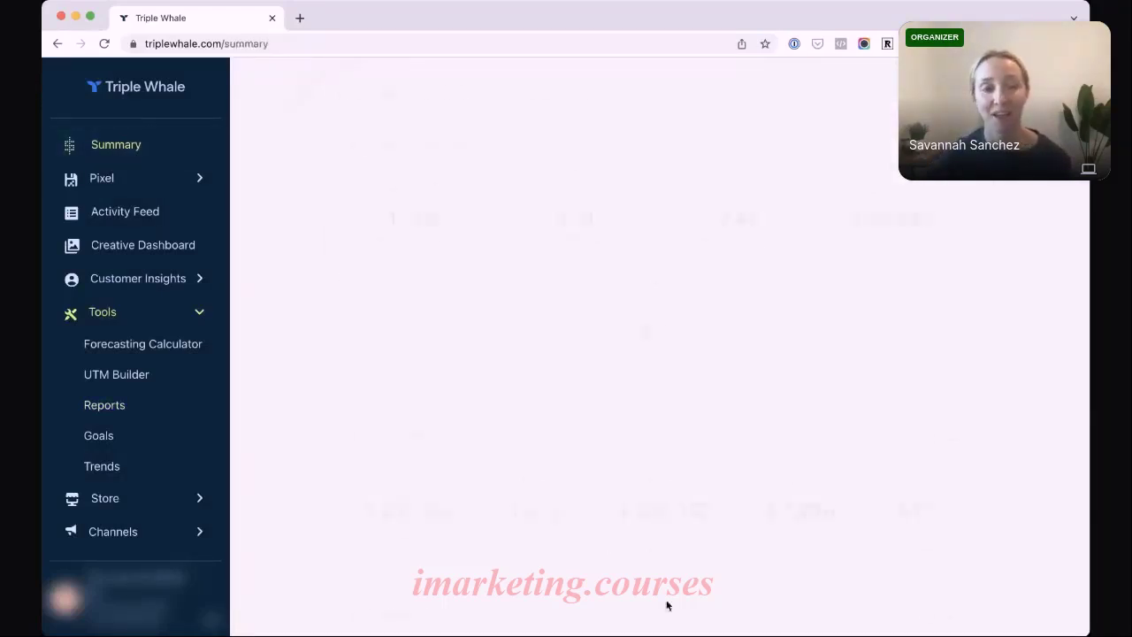